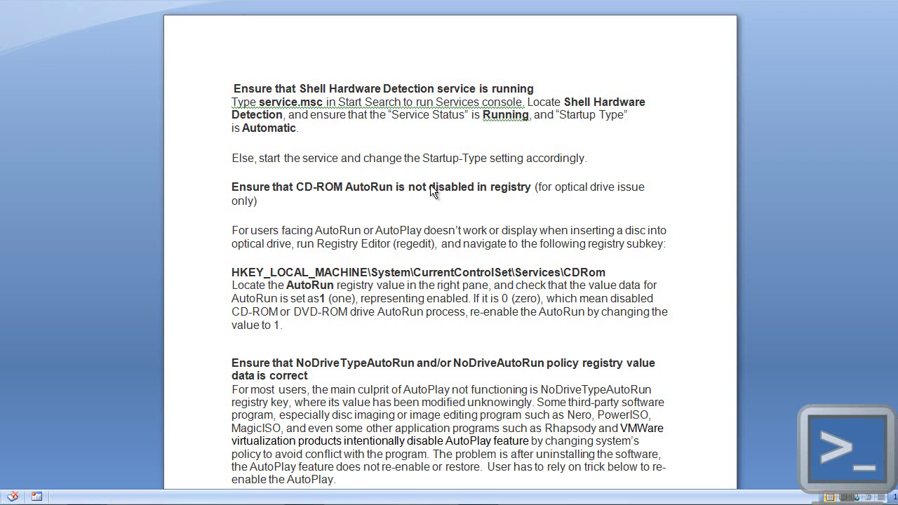
- Launch the Services console by searching services.msc from the Start menu
key("super")
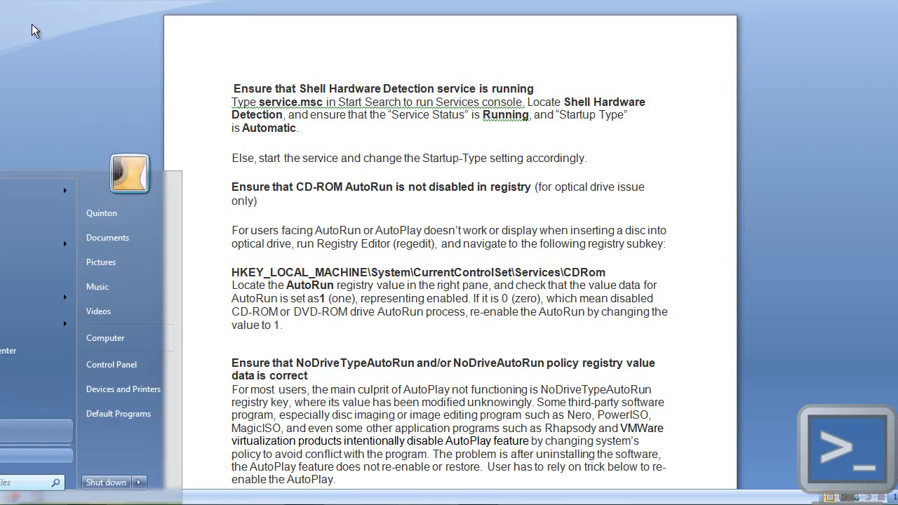
key("Escape")
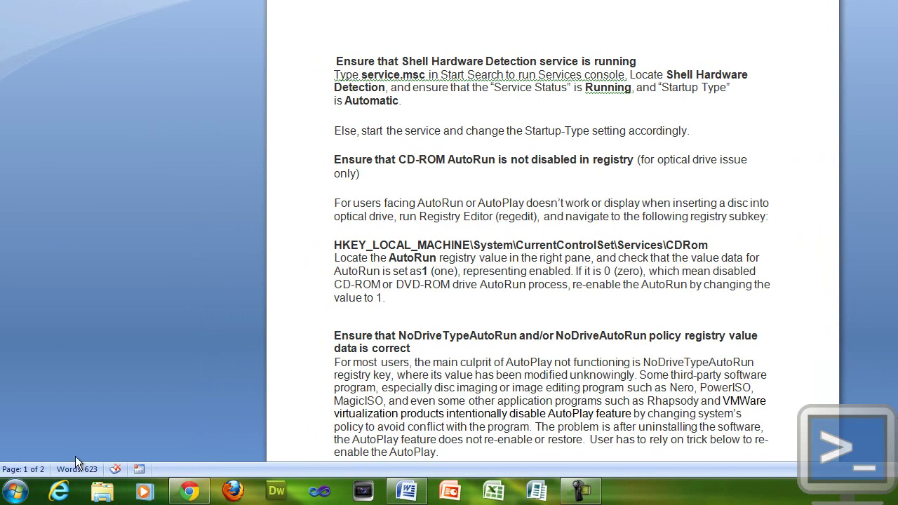
left_click(35, 481)
type("se")
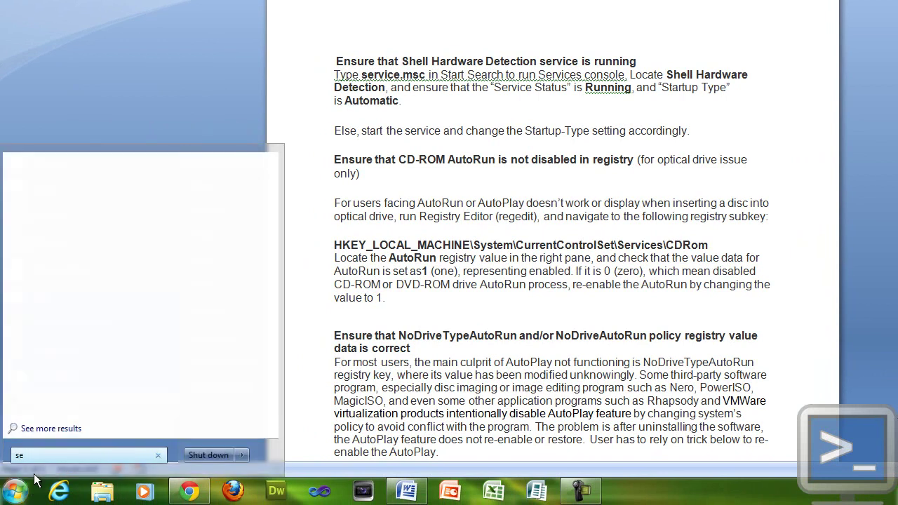
type("rvice")
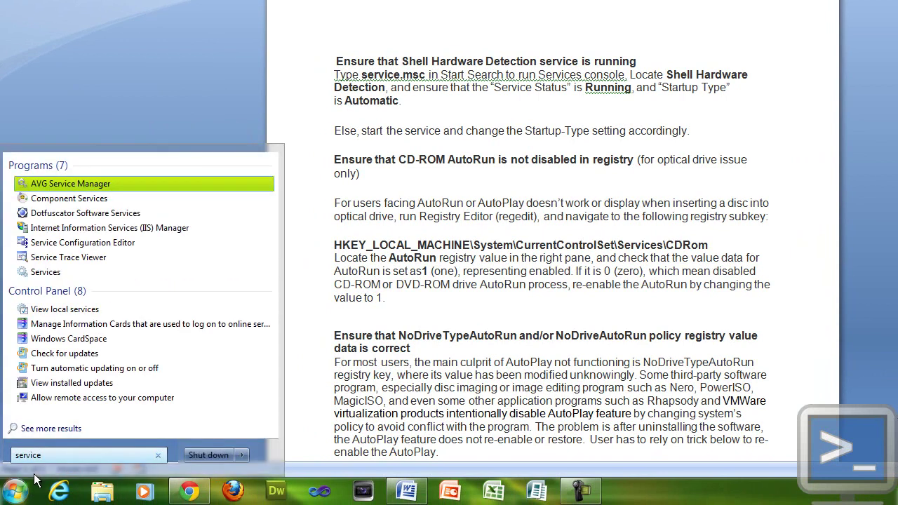
type("s.msc")
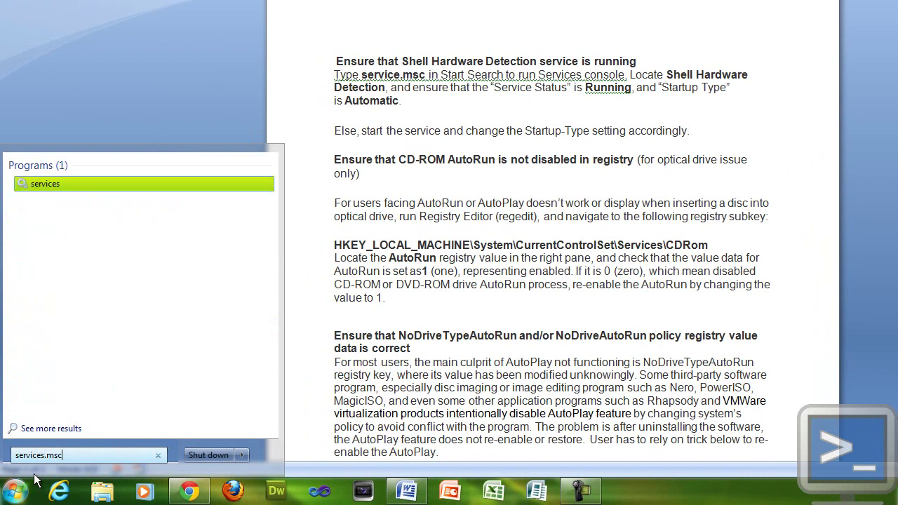
key("Return")
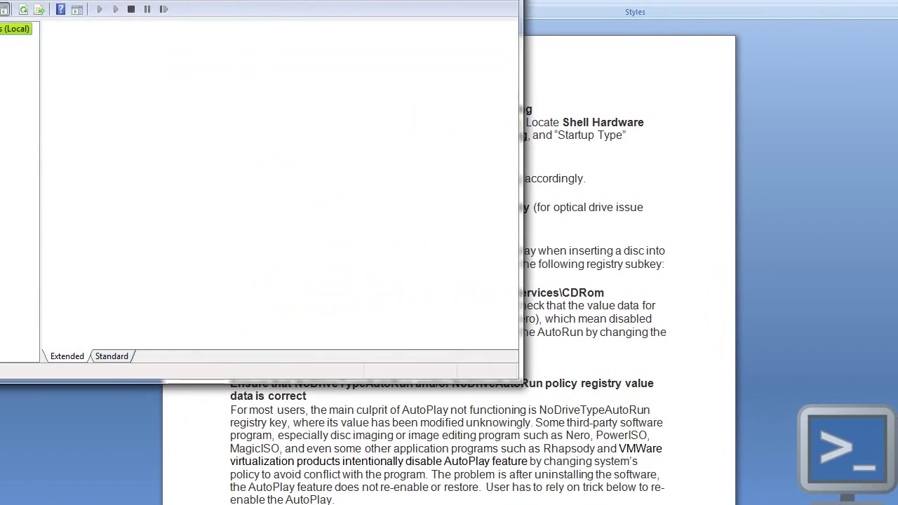
- Reposition the Services window and select the Shell Hardware Detection service
left_click_drag(239, 0, 435, 51)
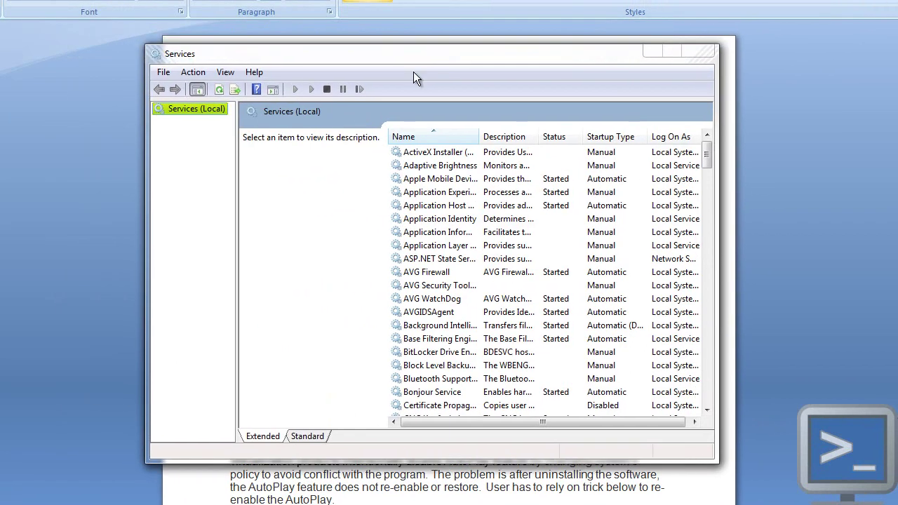
left_click_drag(269, 59, 293, 47)
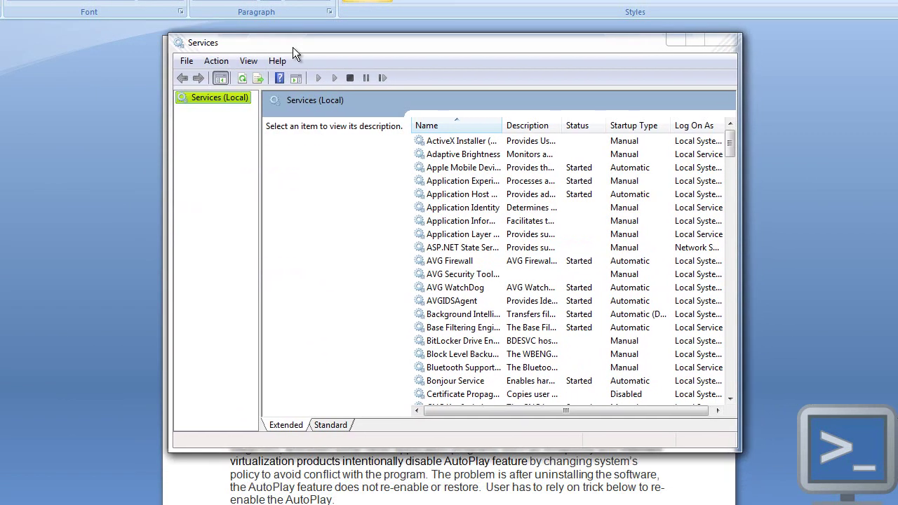
left_click_drag(730, 144, 739, 299)
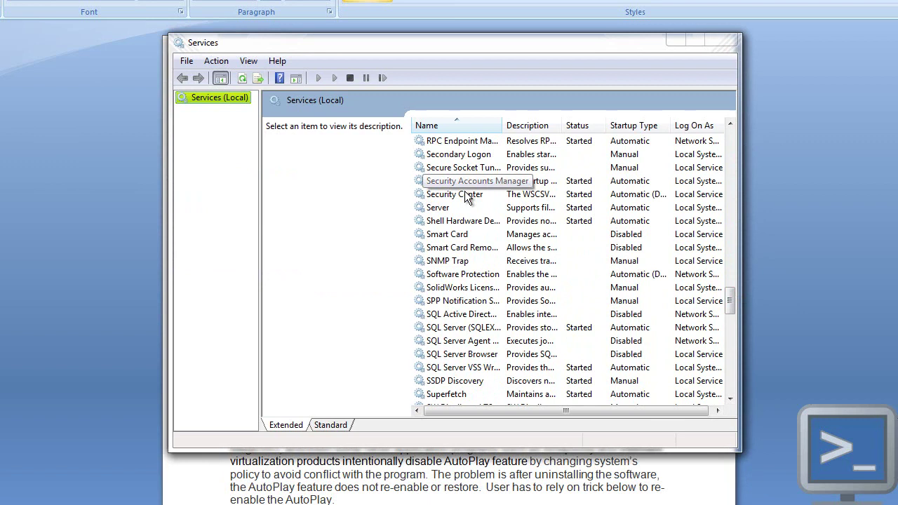
left_click(470, 222)
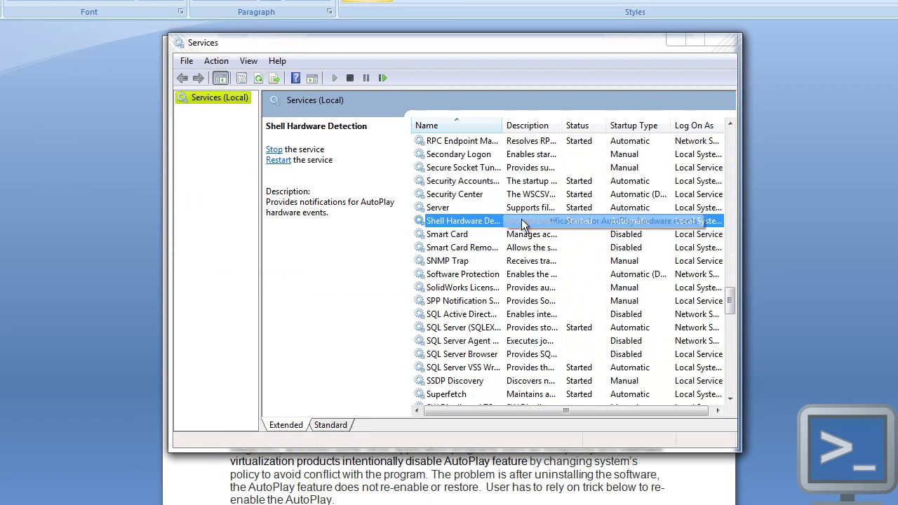
- Keep Shell Hardware Detection's startup type at Automatic, confirm, and close the Services console
double_click(473, 220)
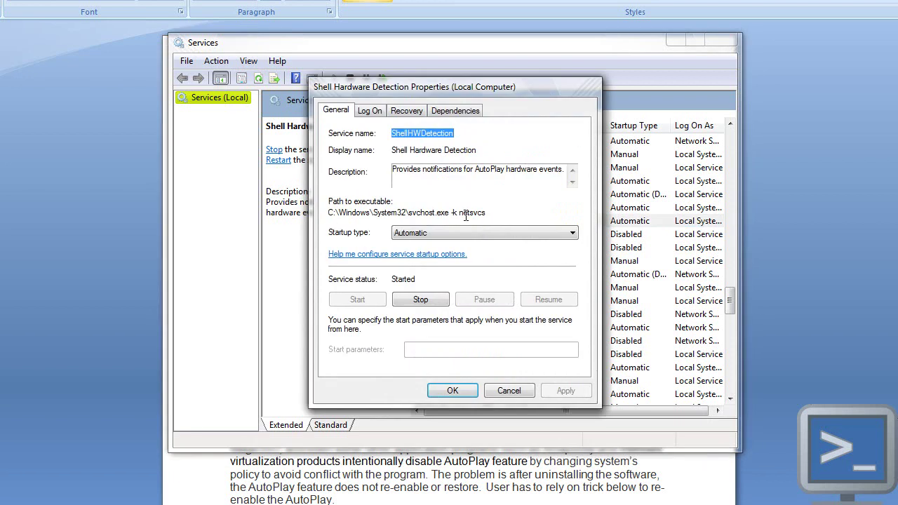
left_click(426, 234)
left_click(426, 233)
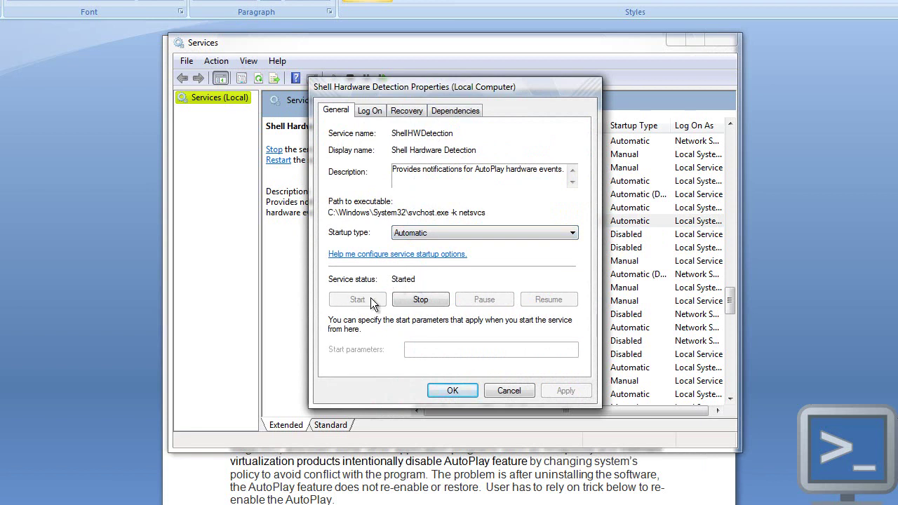
left_click(455, 391)
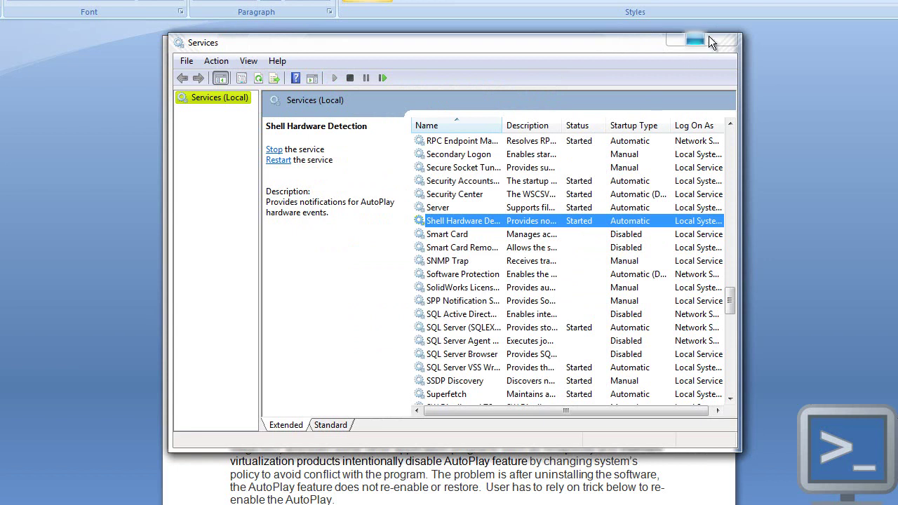
left_click(723, 42)
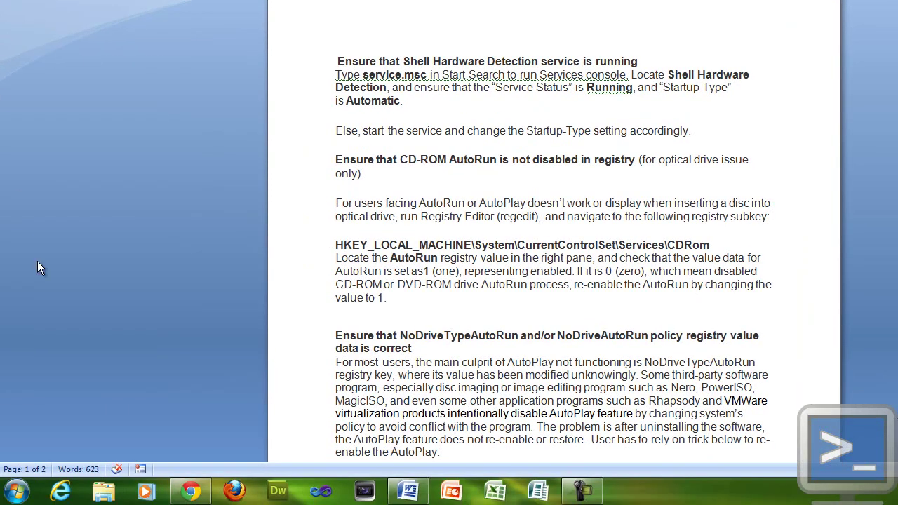
- Launch Registry Editor via regedit and arrange its window beside the Word document
left_click(11, 496)
type("regedit")
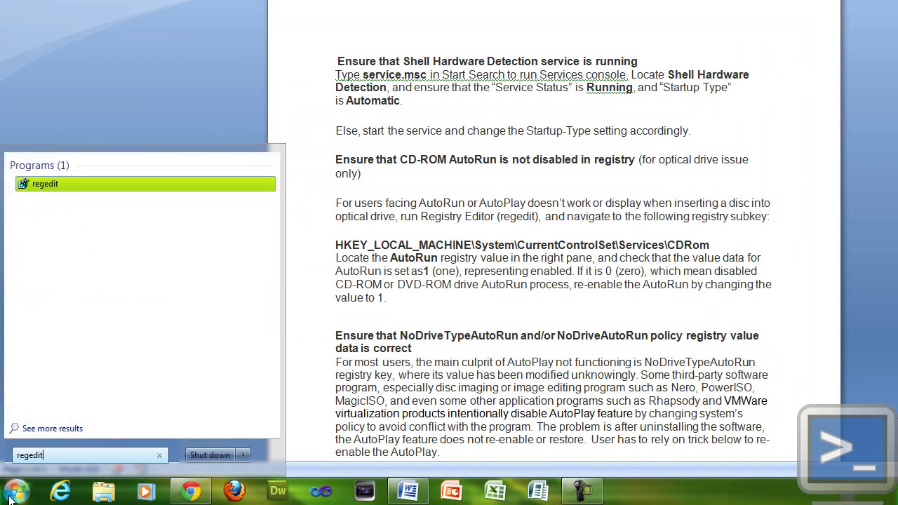
key("Return")
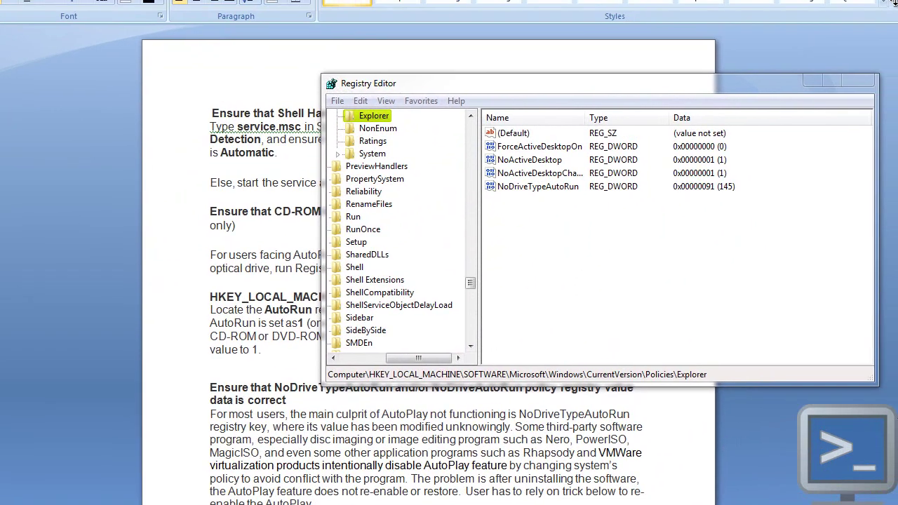
left_click_drag(685, 73, 572, 124)
left_click_drag(392, 320, 391, 171)
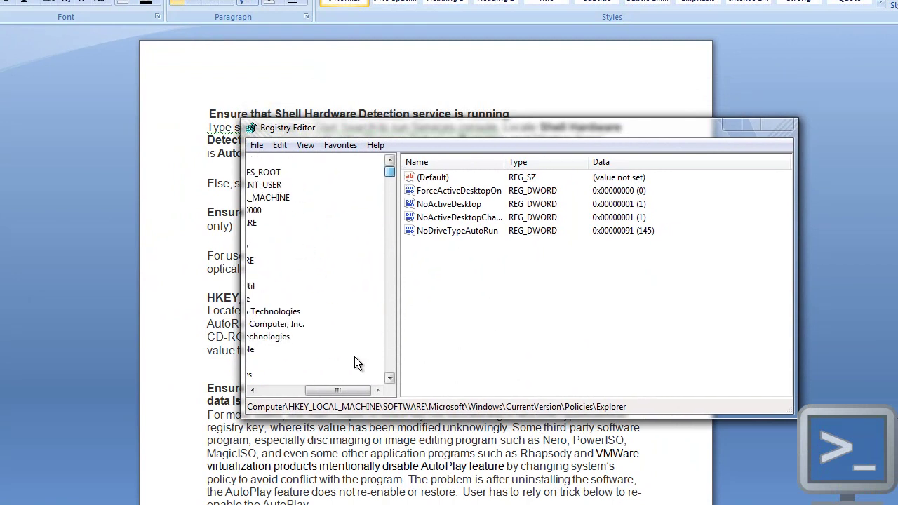
left_click_drag(351, 390, 306, 395)
left_click(269, 198)
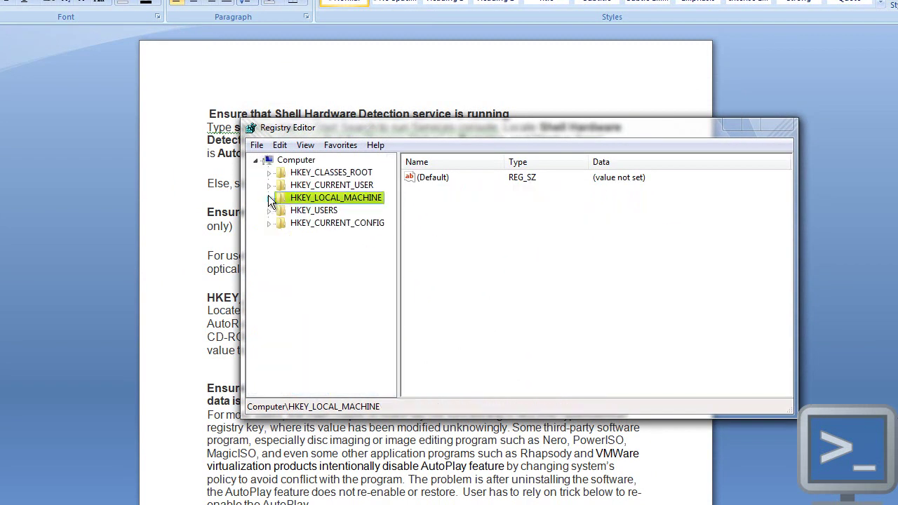
left_click_drag(325, 125, 319, 341)
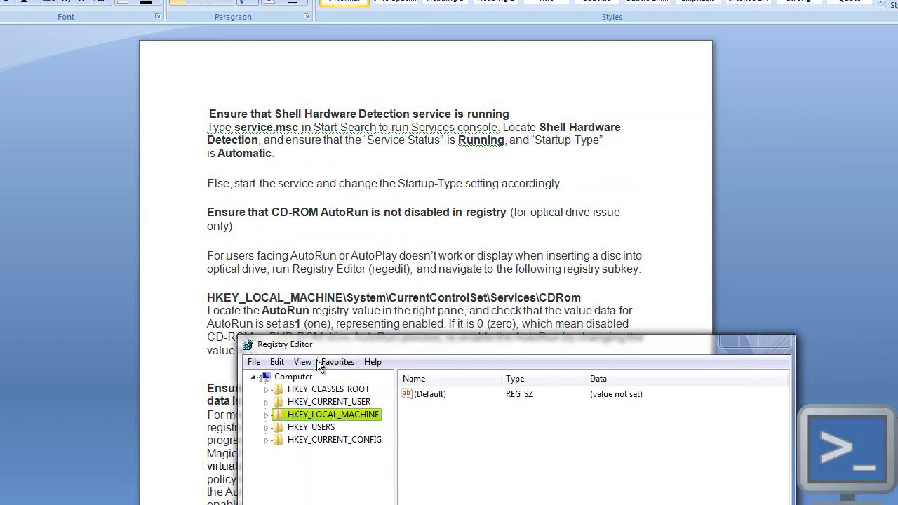
- Expand HKEY_LOCAL_MACHINE down to the SYSTEM key
left_click(266, 414)
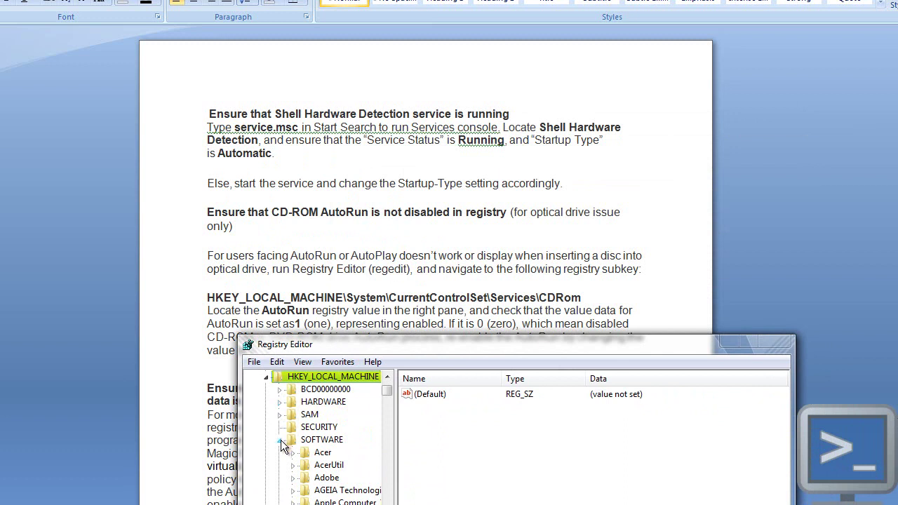
left_click(281, 440)
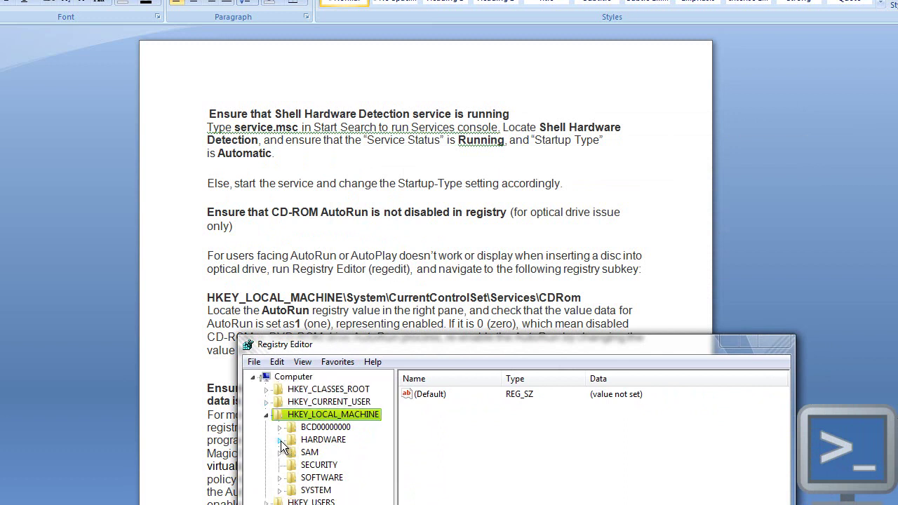
left_click(281, 490)
left_click_drag(370, 347, 417, 242)
- Expand CurrentControlSet > services and select the cdrom key to view its AutoRun value
left_click(339, 412)
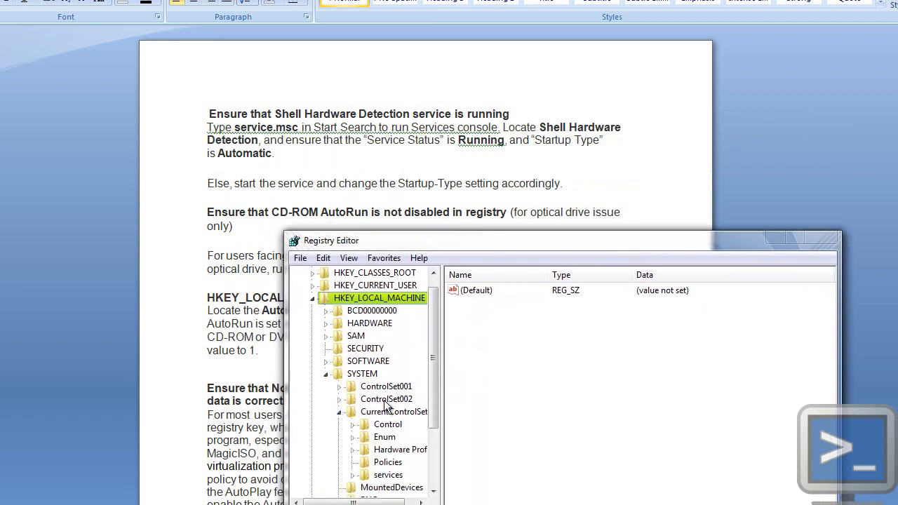
left_click(352, 475)
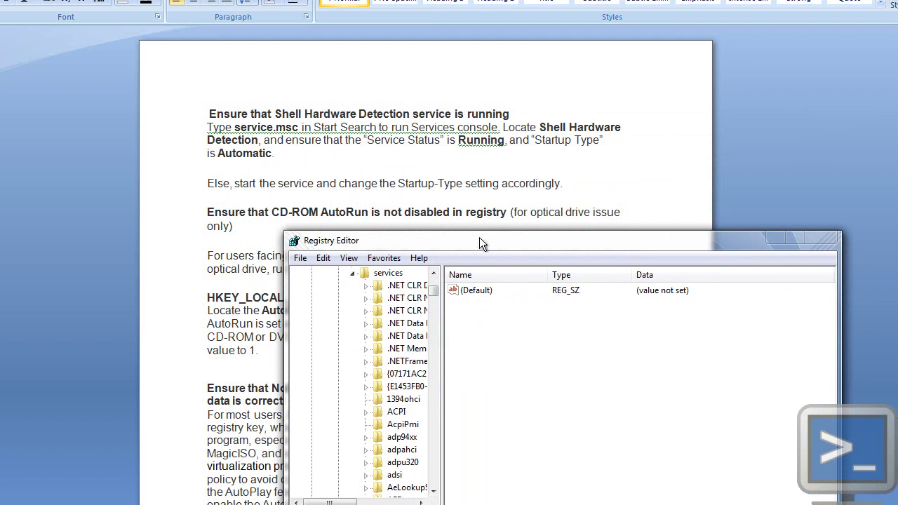
left_click_drag(479, 237, 512, 222)
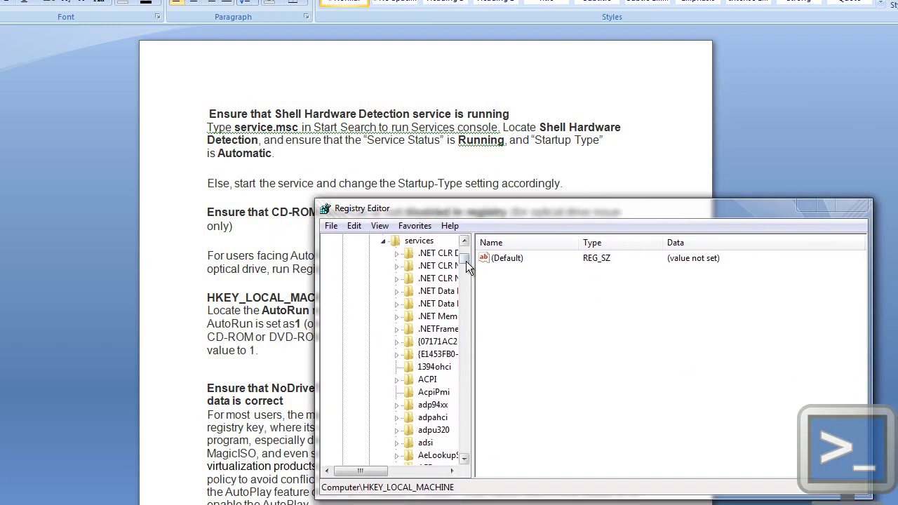
left_click_drag(466, 261, 471, 292)
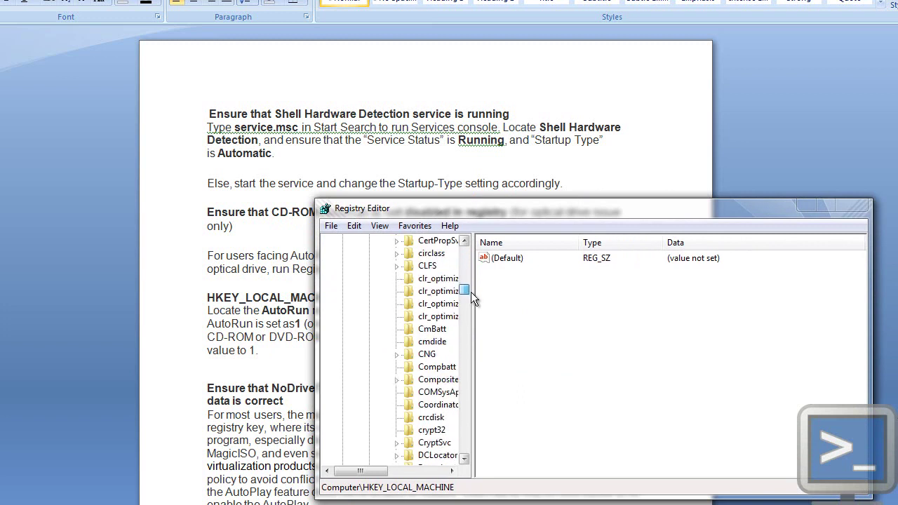
left_click(464, 241)
left_click(464, 241)
left_click(465, 241)
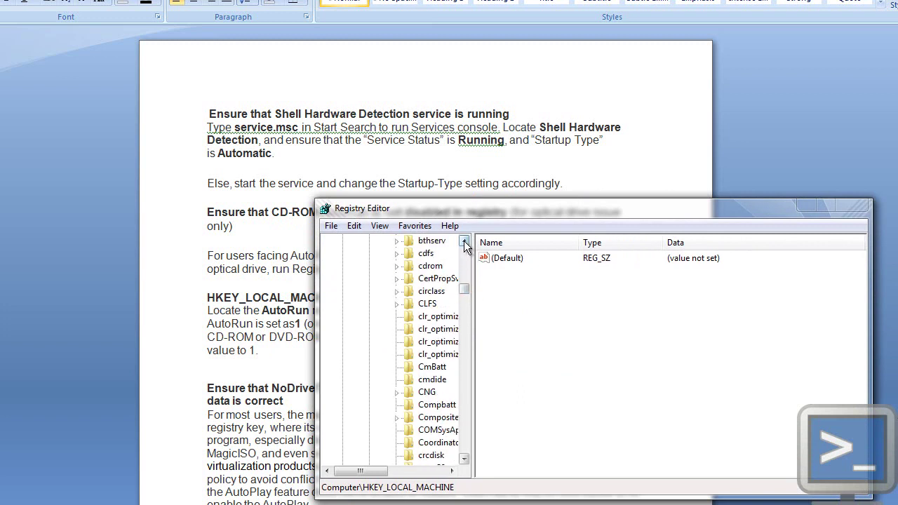
left_click(435, 269)
left_click_drag(532, 438, 542, 398)
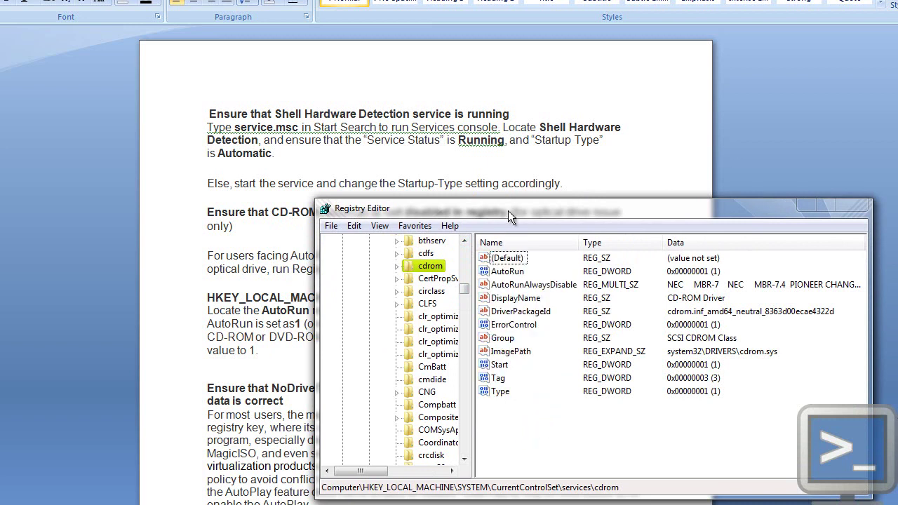
- Open the cdrom AutoRun value and confirm it stays at 1
left_click_drag(508, 211, 529, 163)
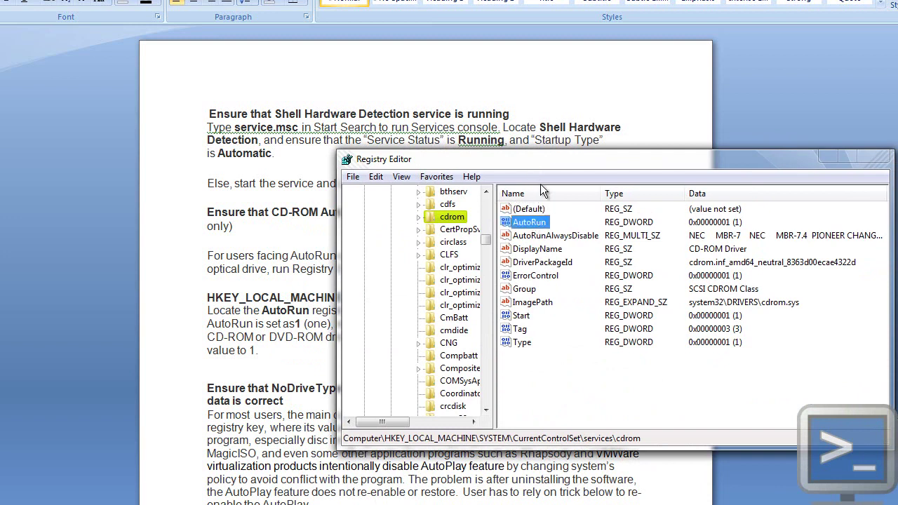
left_click_drag(545, 160, 601, 184)
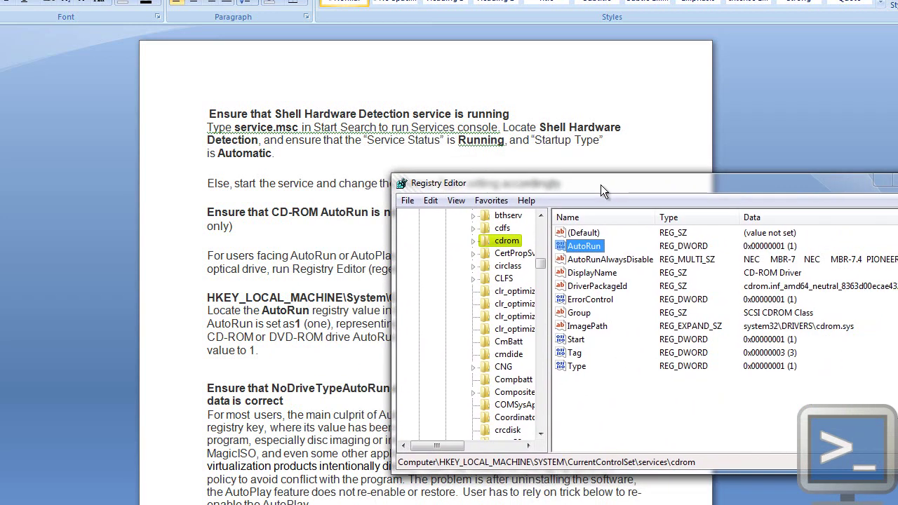
double_click(586, 245)
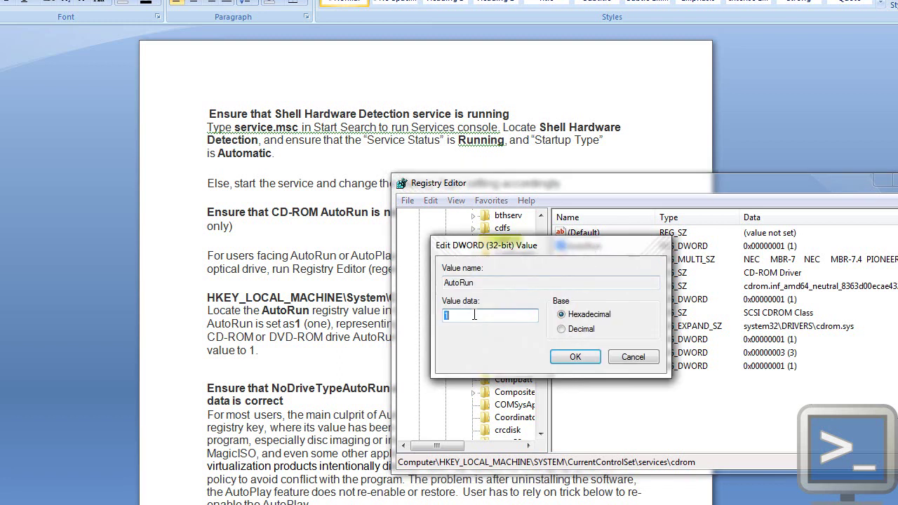
left_click(574, 358)
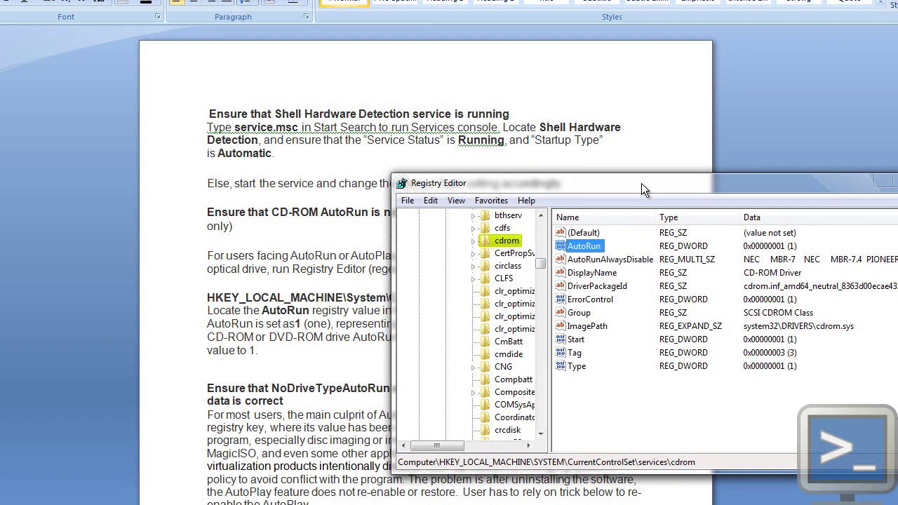
- Collapse the services, CurrentControlSet and SYSTEM branches and move the window up and right
left_click_drag(642, 183, 516, 198)
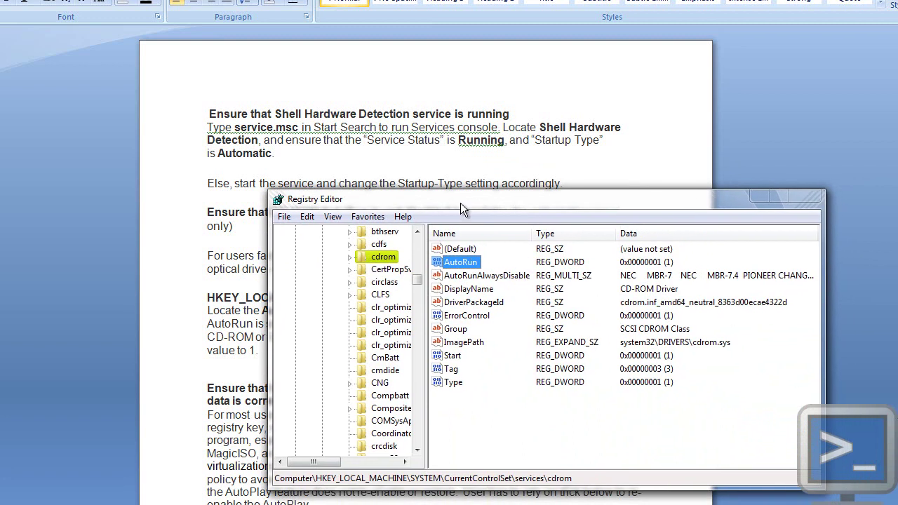
left_click_drag(460, 202, 492, 204)
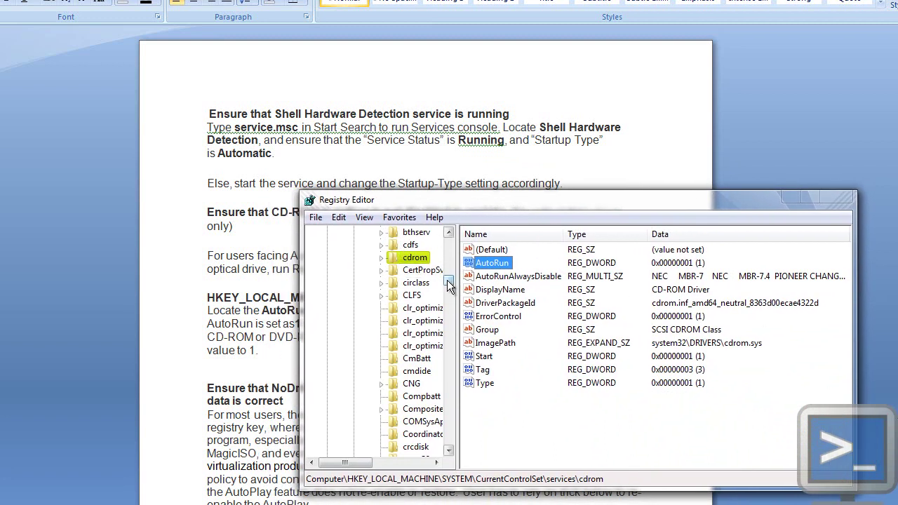
left_click_drag(447, 280, 446, 247)
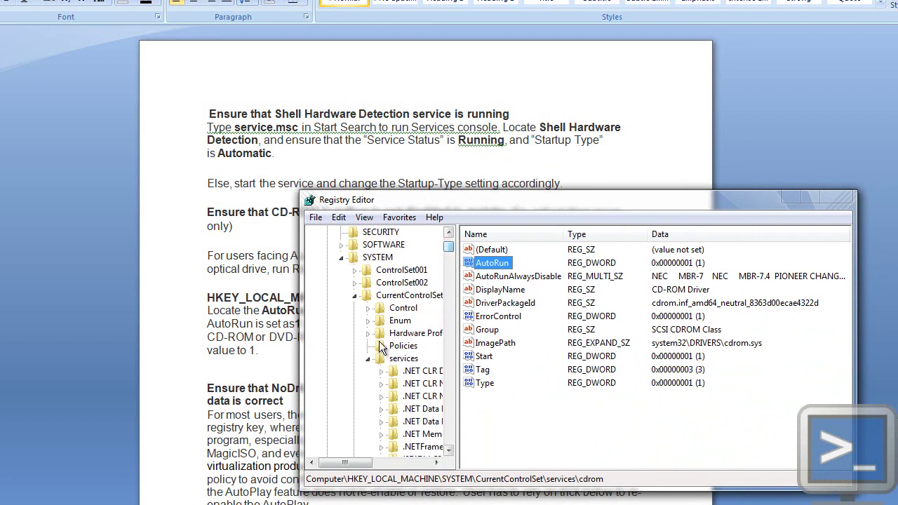
left_click(370, 358)
left_click(353, 296)
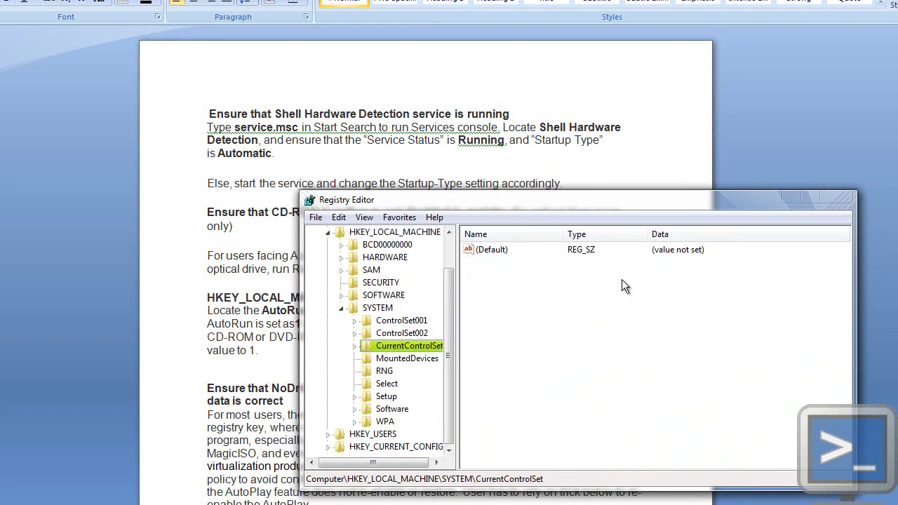
left_click(342, 308)
left_click_drag(547, 202, 478, 25)
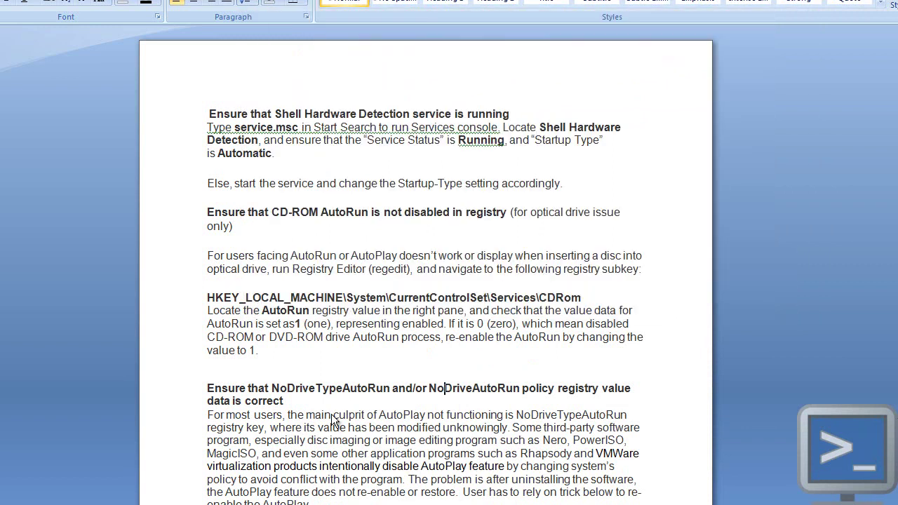
- Scroll the Word guide down to the NoDriveTypeAutoRun policy section
scroll(334, 418, "down", 1)
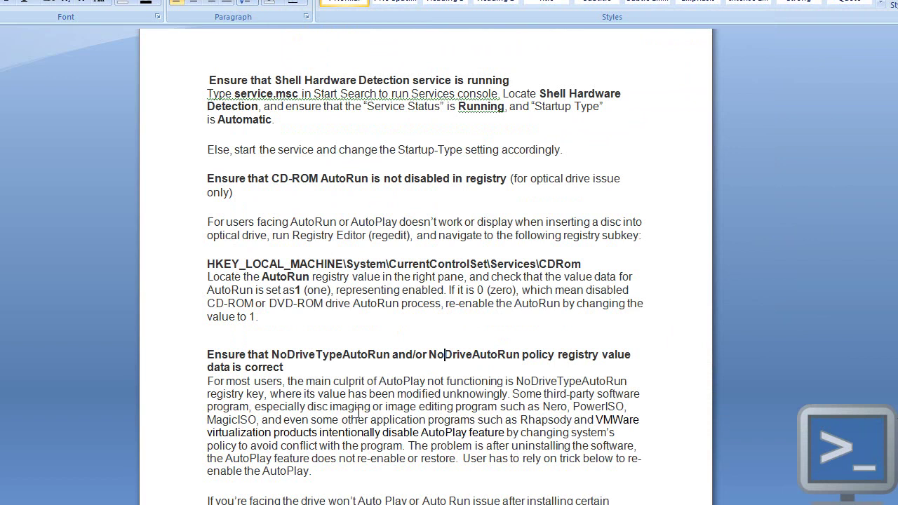
scroll(349, 371, "down", 1)
scroll(344, 365, "down", 2)
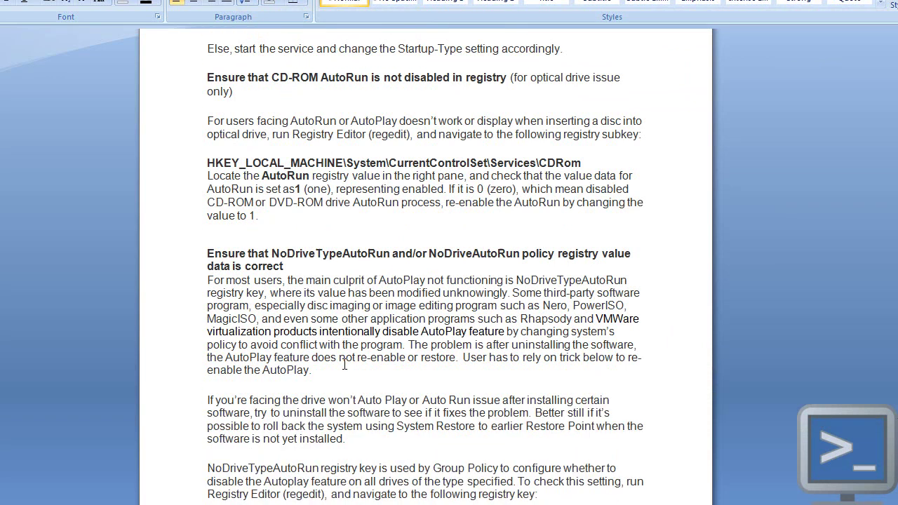
scroll(345, 365, "down", 1)
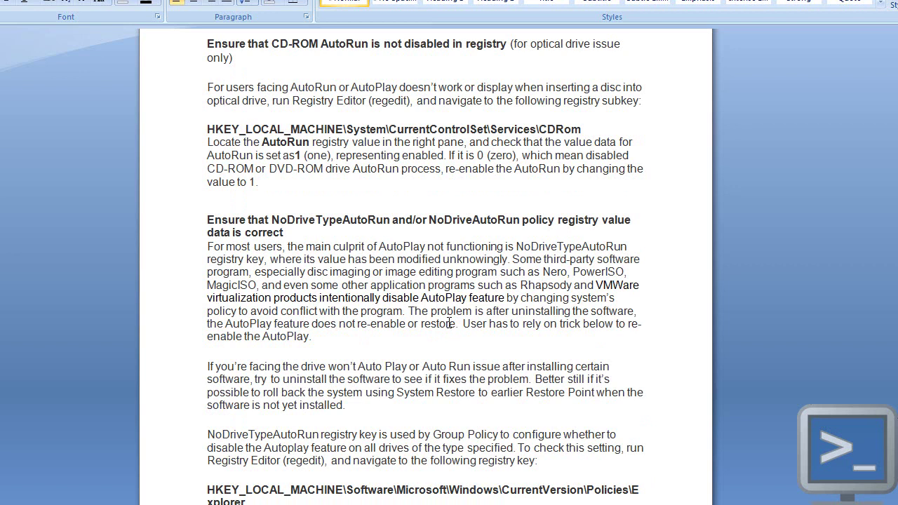
- Return to Registry Editor and expand HKEY_LOCAL_MACHINE > SOFTWARE > Microsoft
scroll(449, 323, "down", 3)
key("alt+Tab")
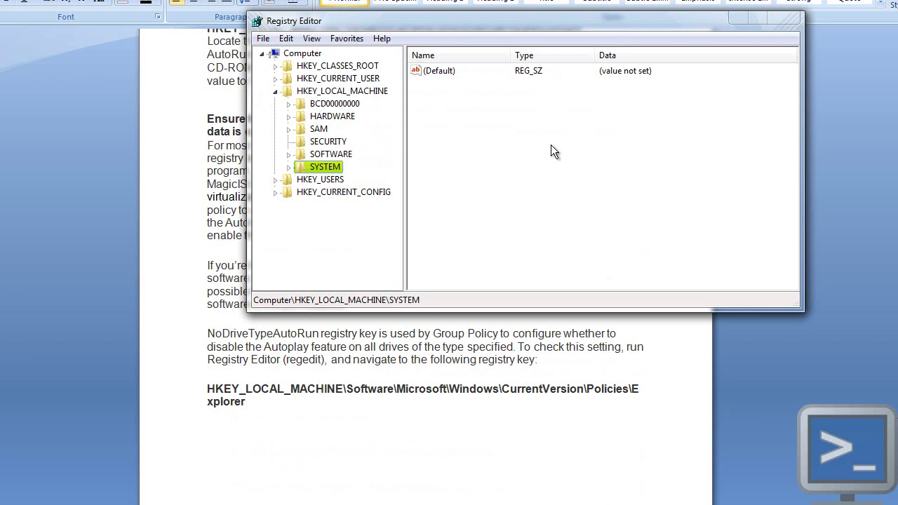
left_click_drag(487, 21, 430, 17)
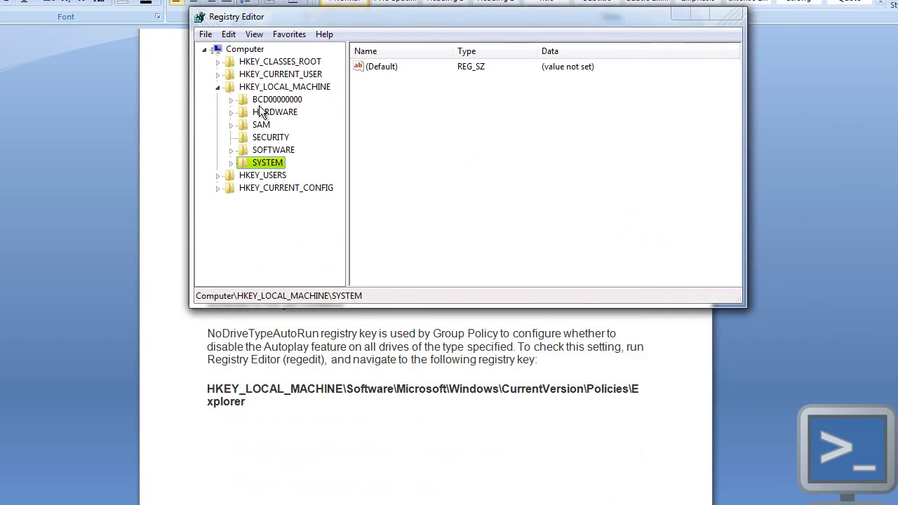
left_click(232, 150)
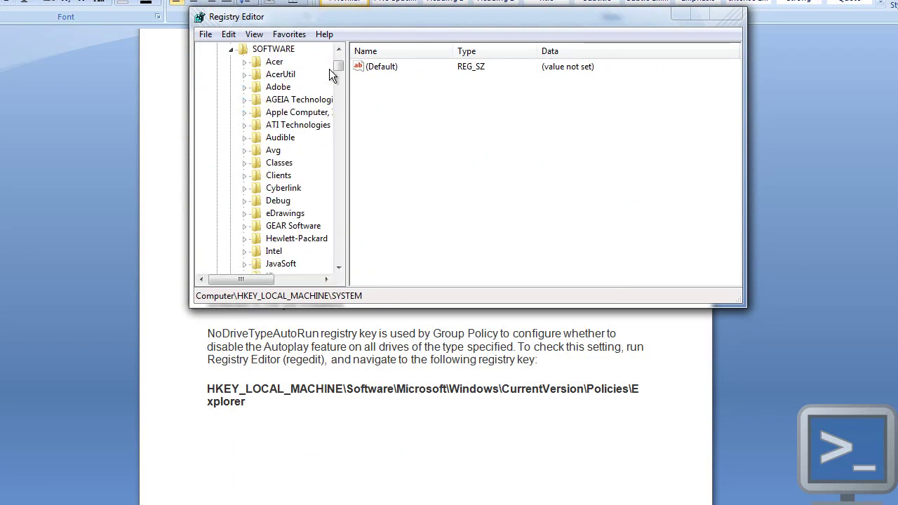
scroll(329, 68, "down", 1)
left_click(244, 138)
scroll(273, 136, "up", 2)
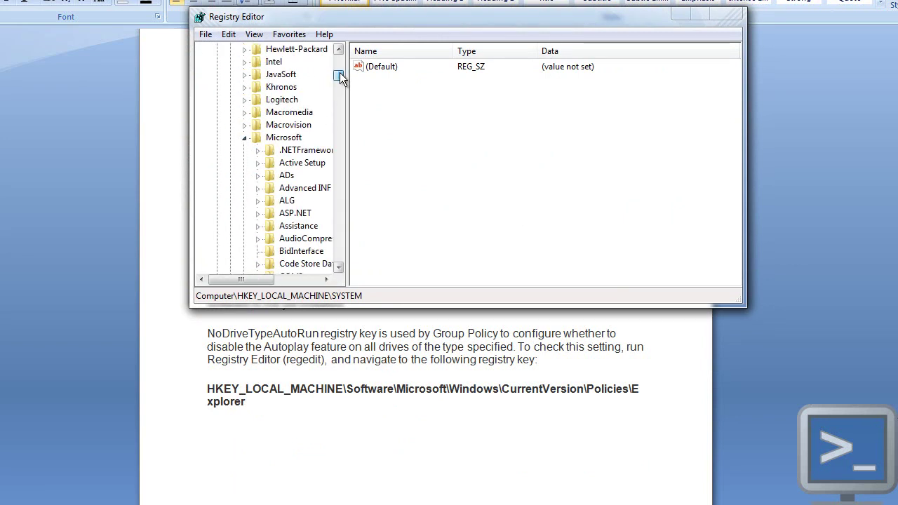
left_click(254, 136)
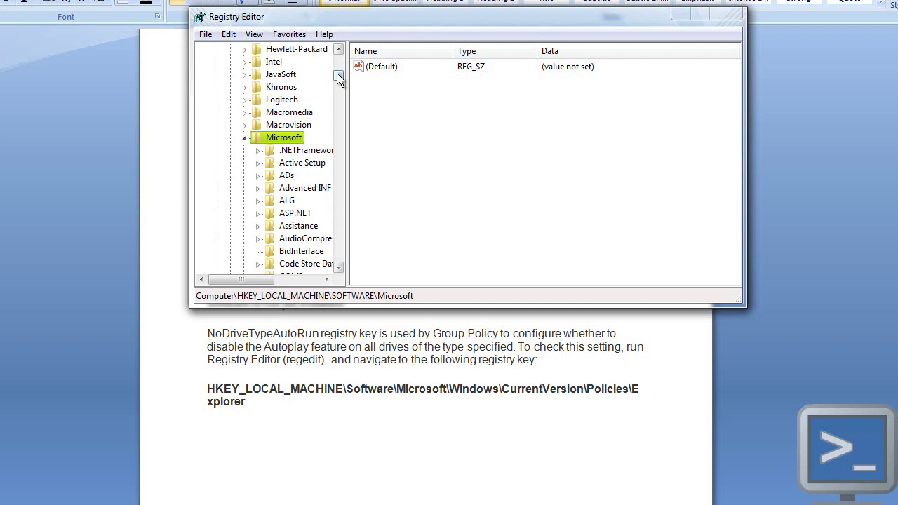
left_click(339, 272)
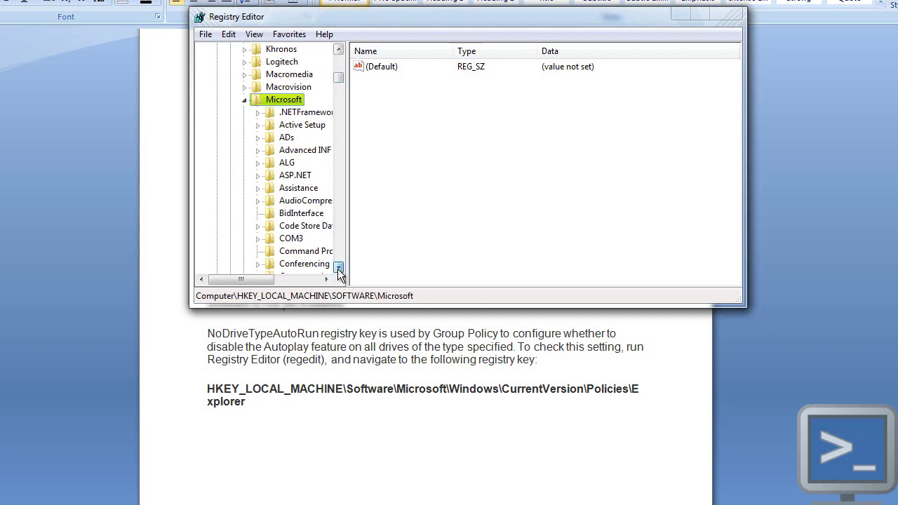
left_click_drag(344, 81, 349, 163)
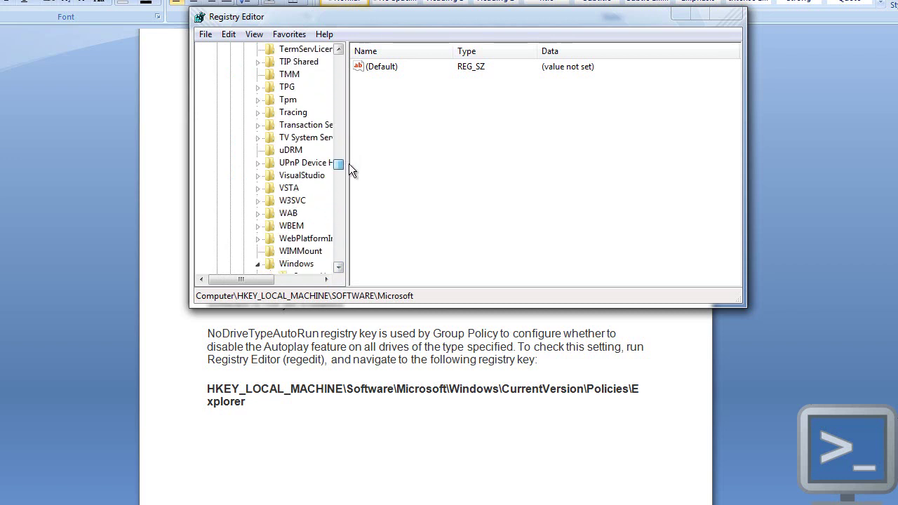
- Expand Windows > CurrentVersion > Policies and open the Explorer key
left_click(297, 264)
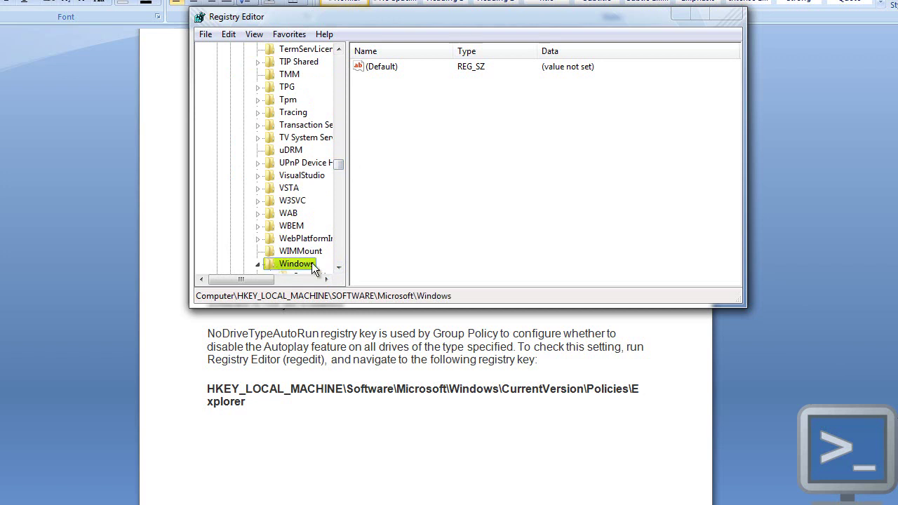
left_click(339, 268)
left_click(338, 268)
left_click(338, 268)
left_click(338, 267)
left_click(338, 267)
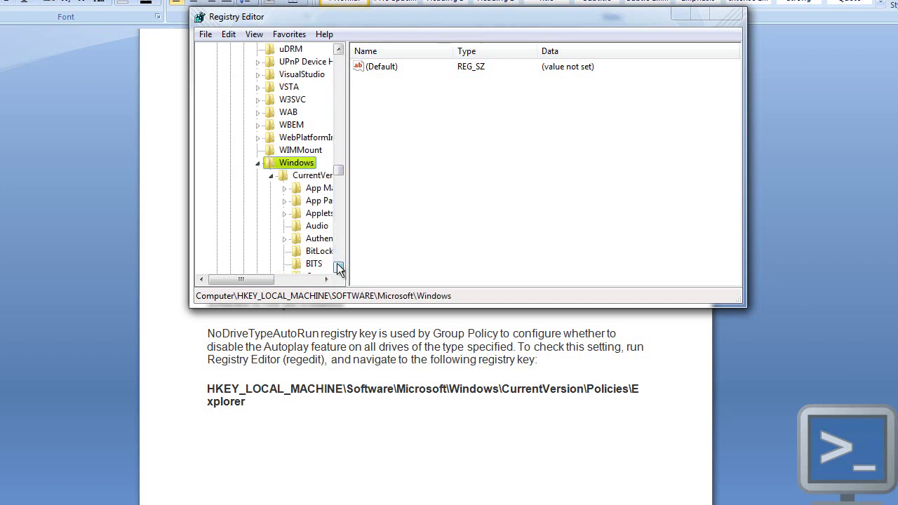
left_click(338, 267)
left_click(339, 268)
left_click(338, 268)
left_click(339, 267)
left_click(339, 267)
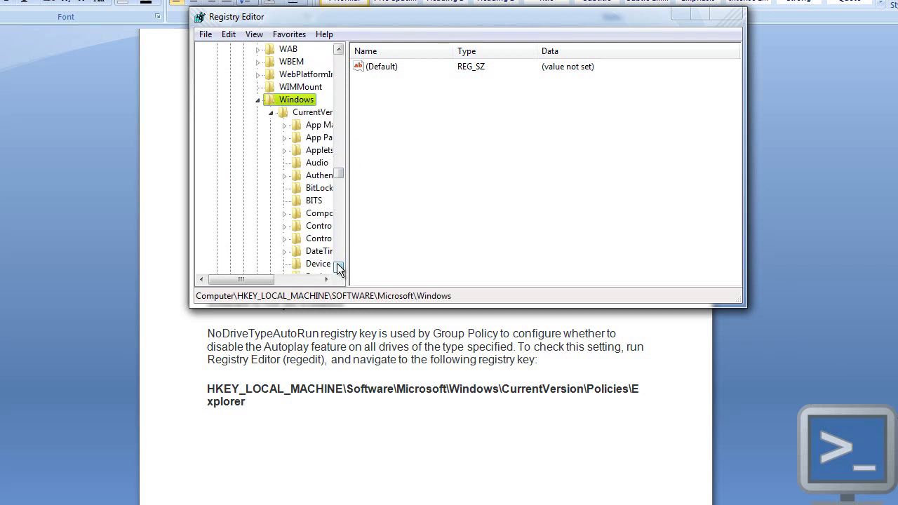
left_click(338, 267)
left_click(339, 267)
left_click(338, 267)
left_click(338, 268)
left_click(338, 268)
left_click(339, 268)
left_click(338, 267)
left_click(339, 267)
left_click(339, 267)
left_click(338, 268)
left_click(338, 268)
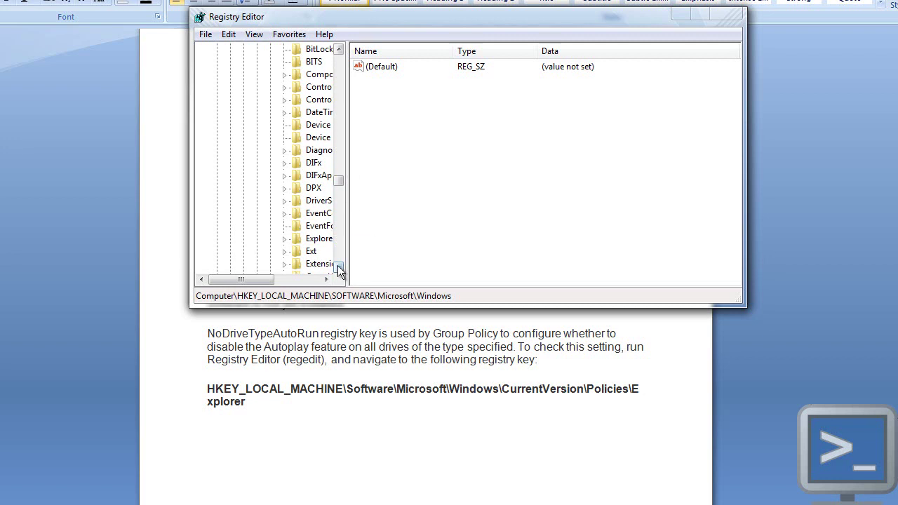
left_click(338, 268)
left_click(338, 268)
left_click(338, 268)
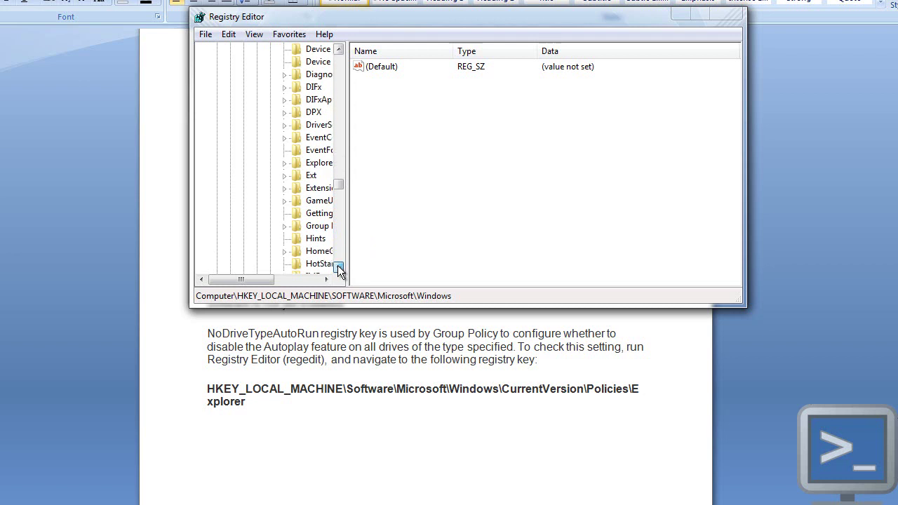
left_click(338, 267)
left_click(338, 267)
left_click(339, 268)
left_click(338, 267)
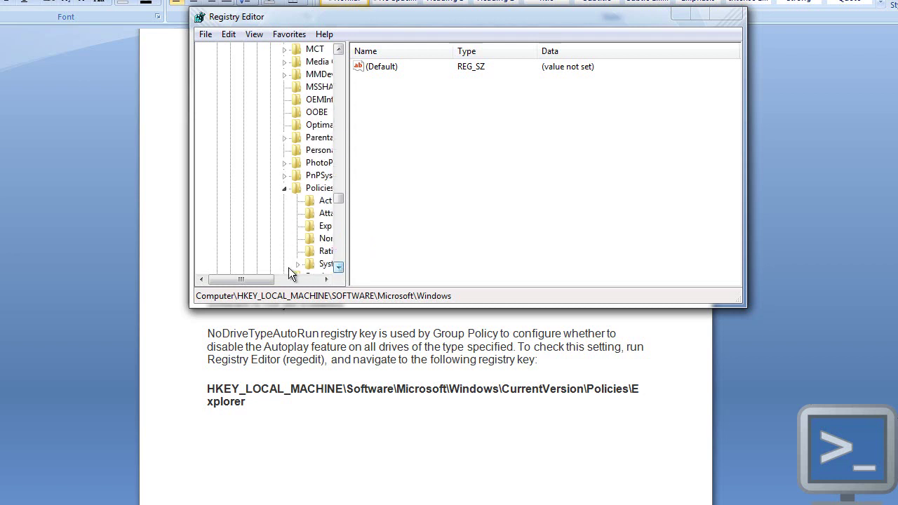
left_click_drag(245, 279, 284, 283)
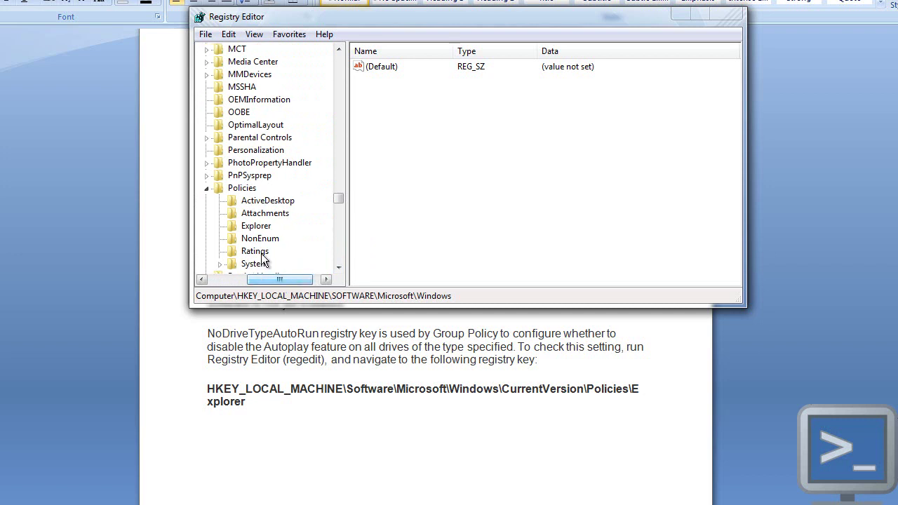
left_click(338, 268)
left_click(339, 268)
left_click(339, 268)
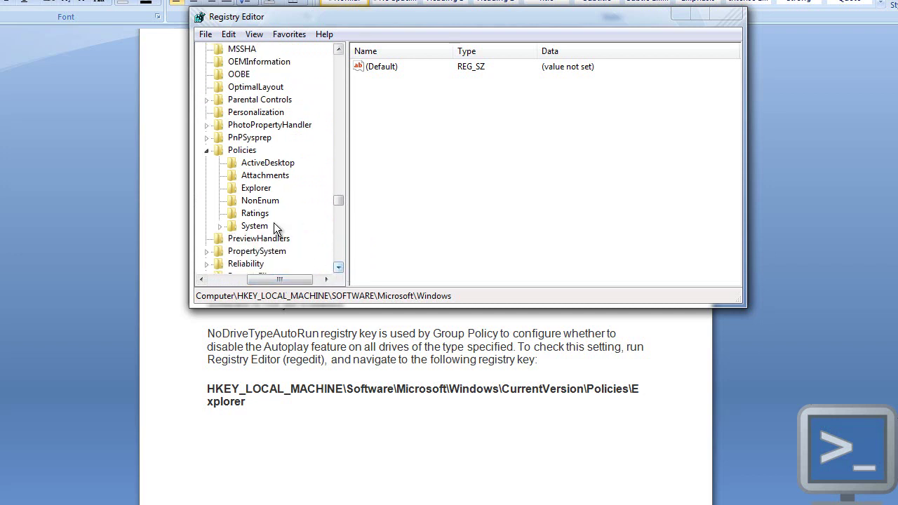
left_click(253, 188)
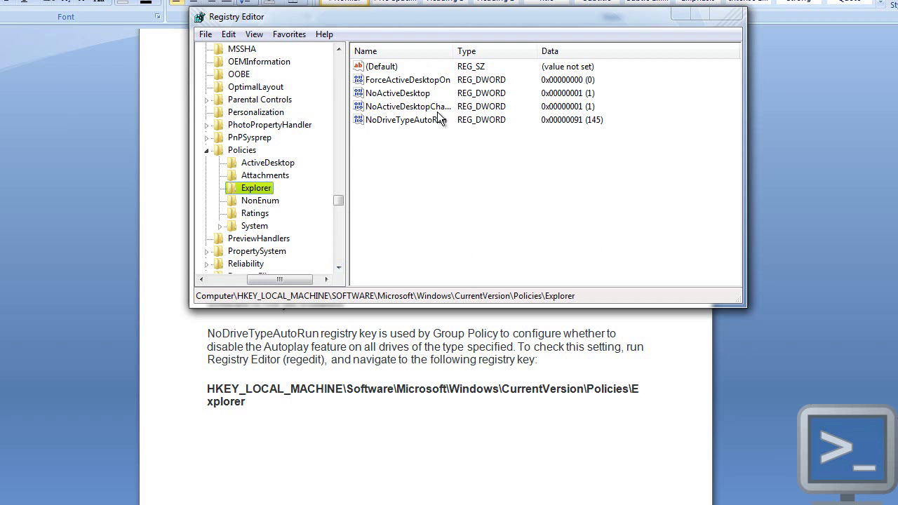
- Compare the Explorer values with the Word guide, then return to Registry Editor
left_click_drag(461, 177, 441, 243)
left_click(522, 435)
scroll(491, 400, "down", 9)
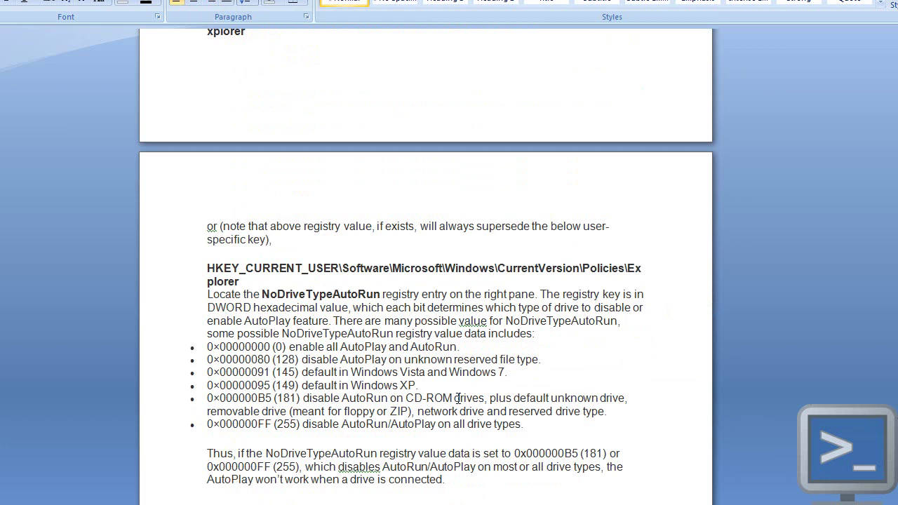
key("alt+Tab")
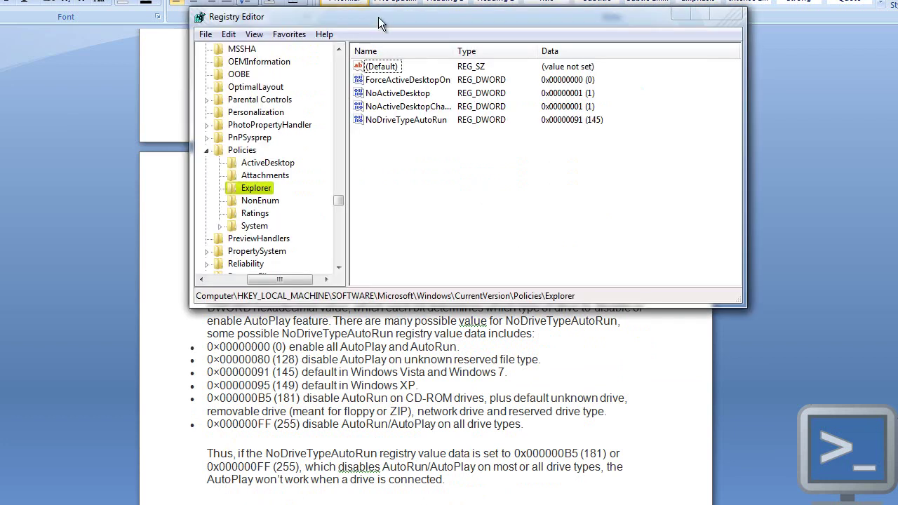
left_click_drag(379, 23, 400, 1)
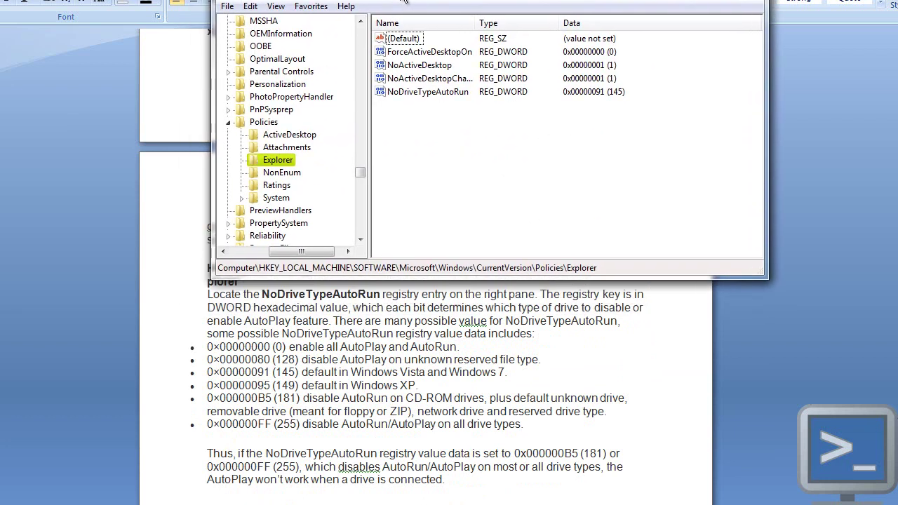
- Check NoDriveTypeAutoRun in hexadecimal (91) and decimal, and confirm it at 145
double_click(438, 92)
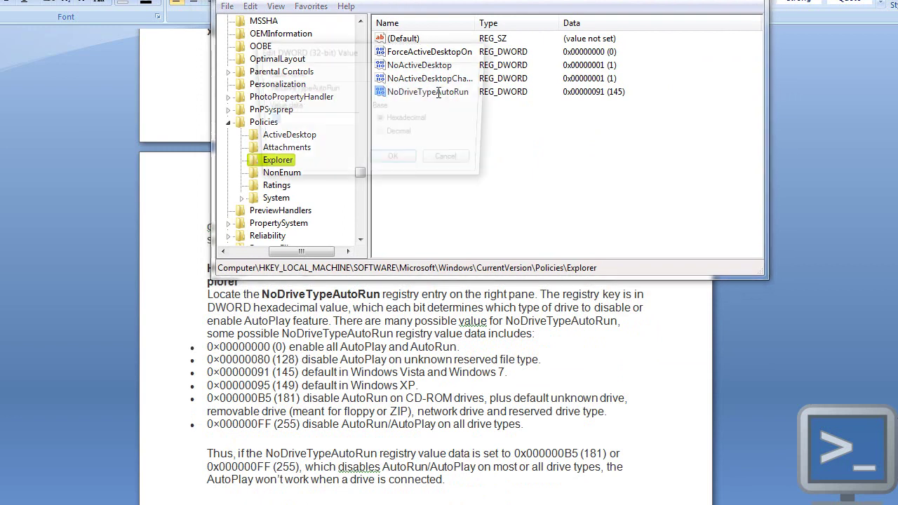
left_click(381, 134)
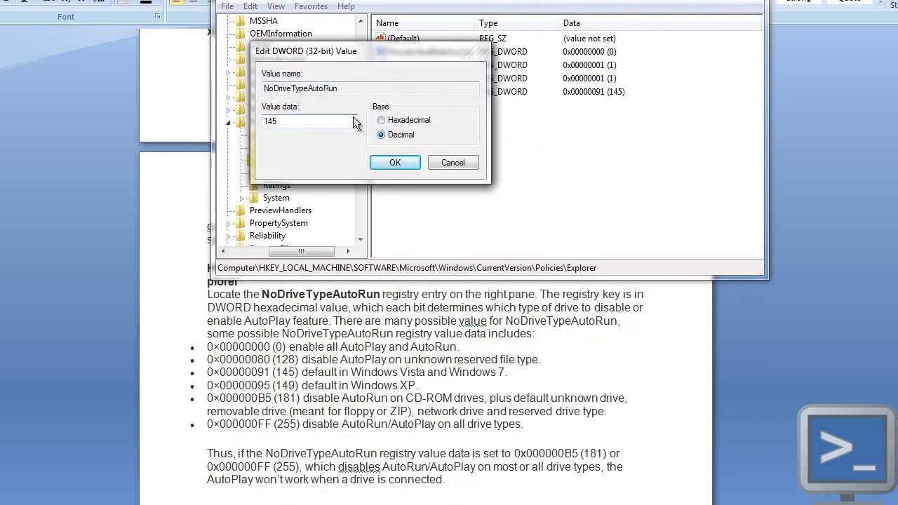
left_click(381, 120)
left_click(300, 122)
left_click_drag(308, 122, 244, 121)
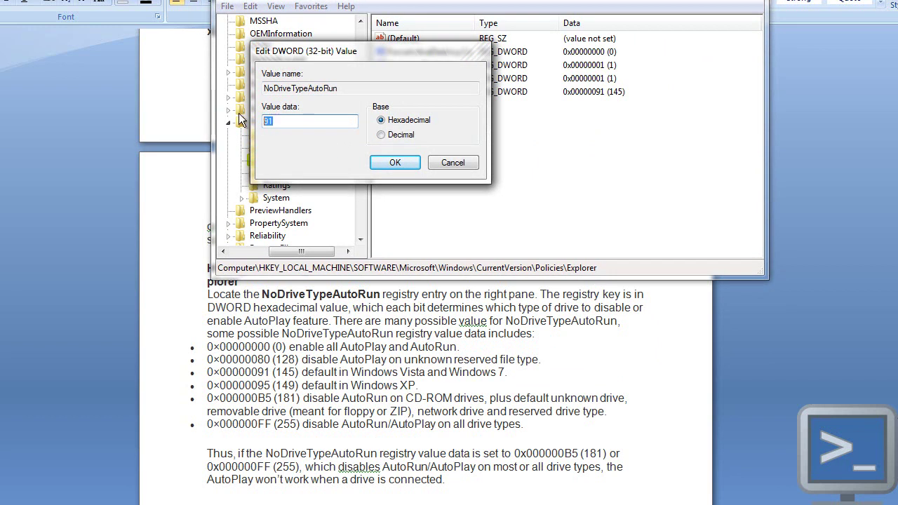
left_click(393, 134)
left_click(404, 163)
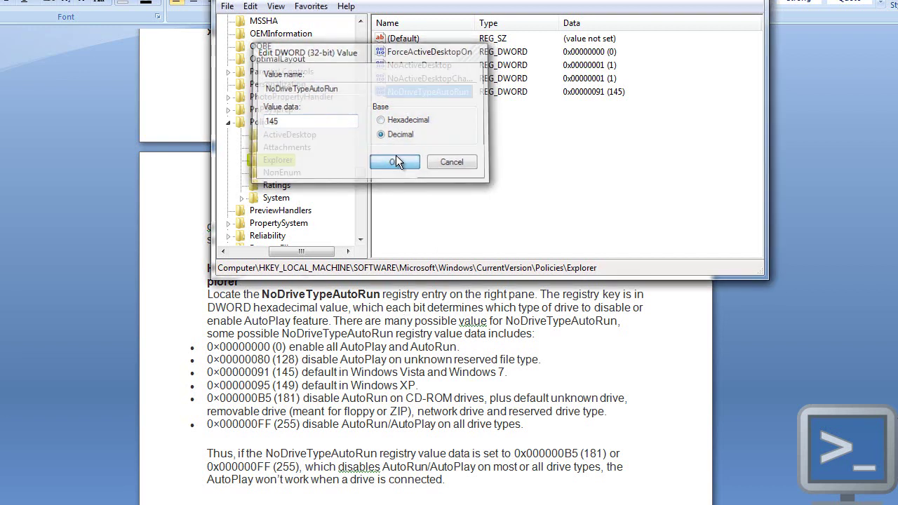
- Bring the Word guide forward and scroll to the advice on 145 and removing NoDriveAutoRun
left_click(477, 435)
scroll(473, 386, "down", 4)
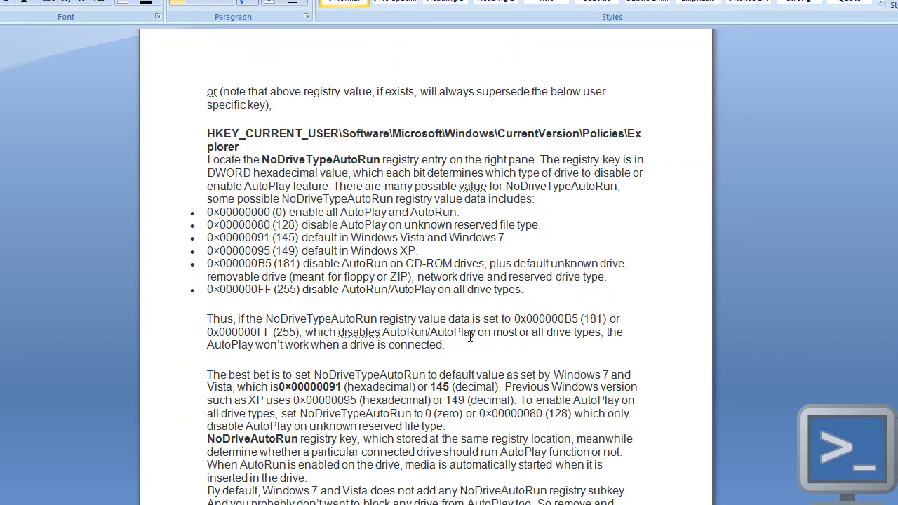
scroll(470, 336, "down", 6)
scroll(471, 336, "up", 6)
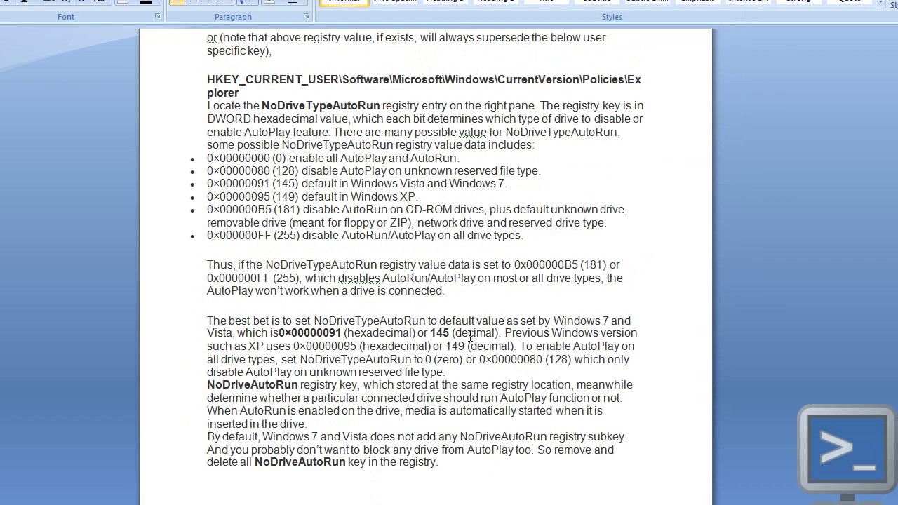